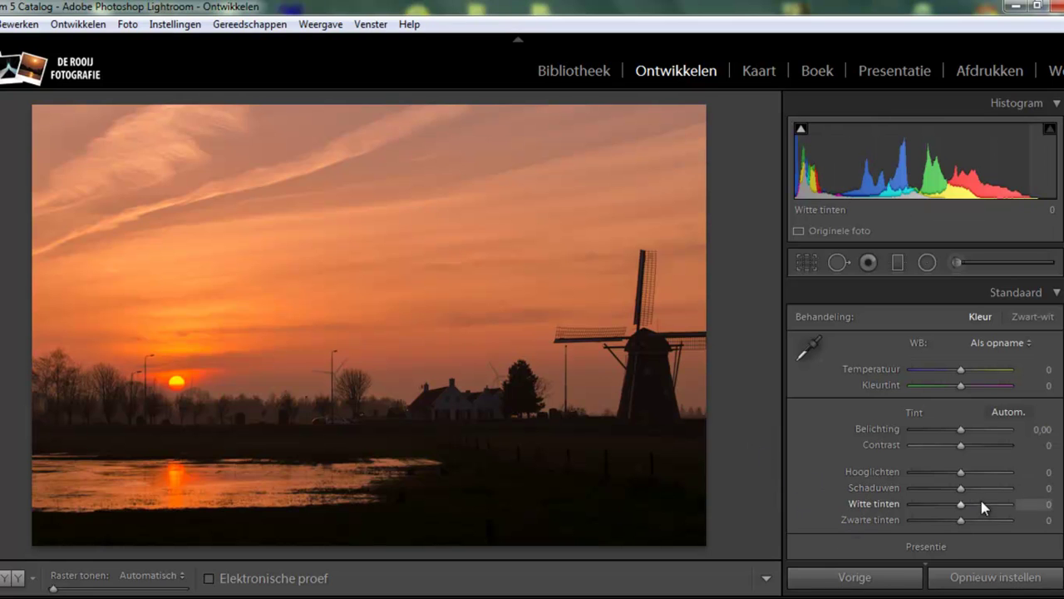
- Darken the photo's shadows to -67 and its black tones to -2
left_click_drag(961, 489, 907, 489)
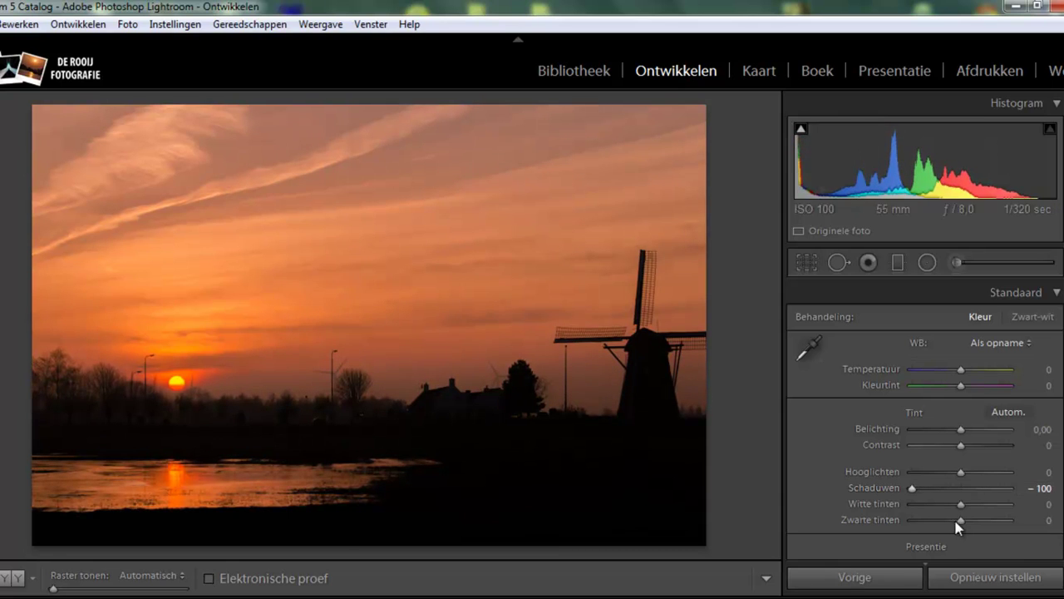
mouse_move(958, 523)
left_mouse_down()
mouse_move(938, 524)
mouse_move(965, 521)
left_mouse_up()
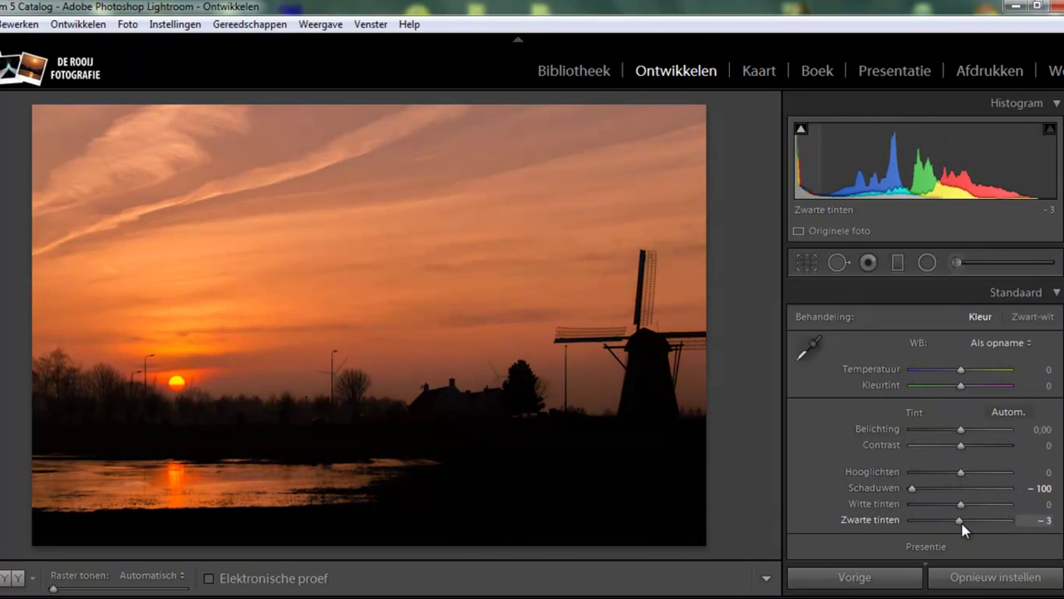
left_click_drag(912, 489, 928, 488)
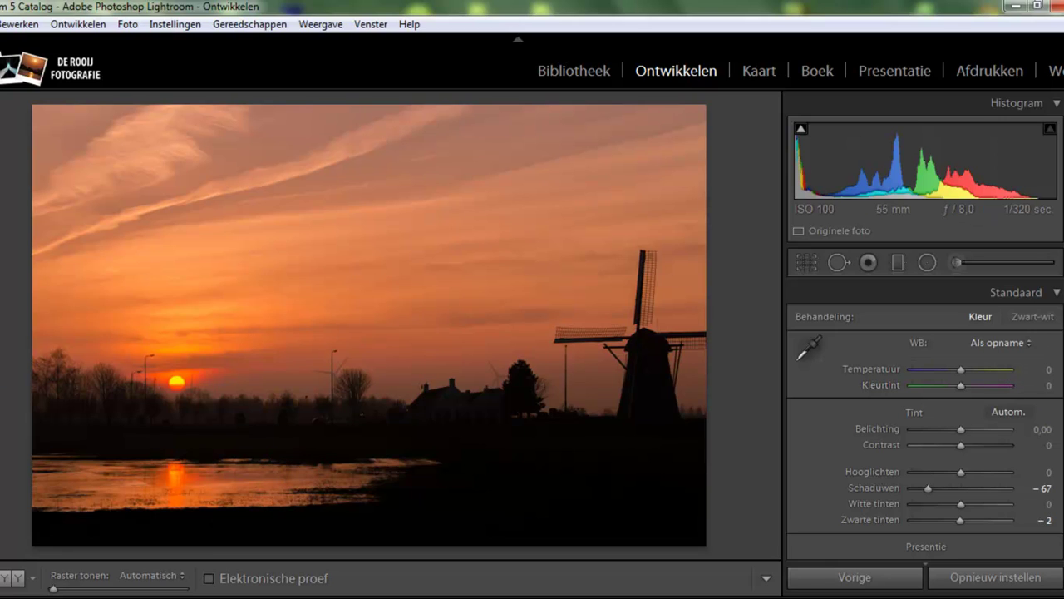
- Raise the sky's saturation with targeted adjustment in the photo, to Red +5 and Orange +16
scroll(926, 416, "down", 10)
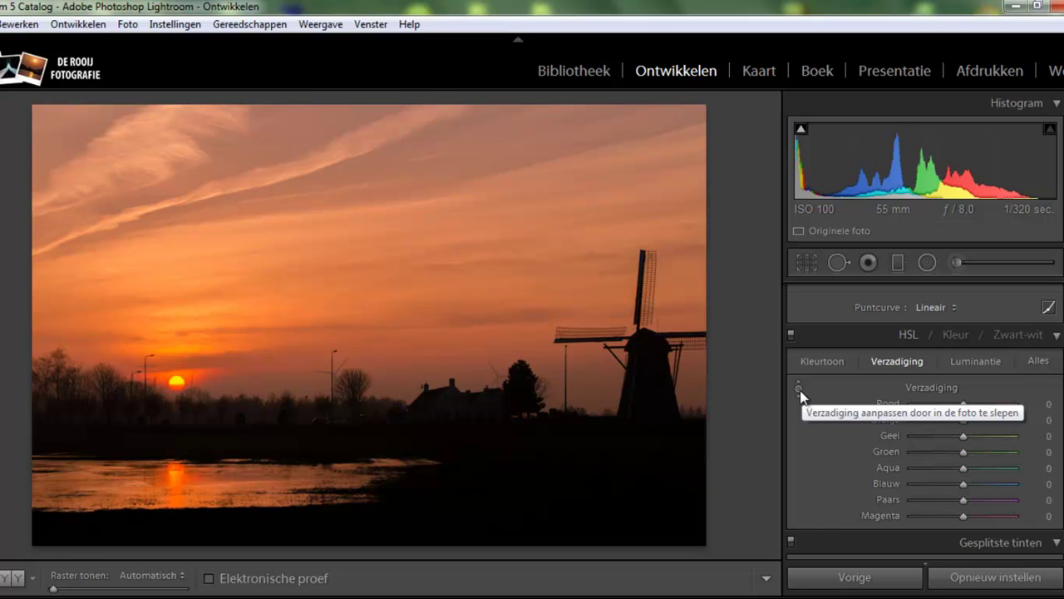
left_click(804, 391)
mouse_move(204, 341)
left_mouse_down()
mouse_move(213, 300)
mouse_move(209, 321)
left_mouse_up()
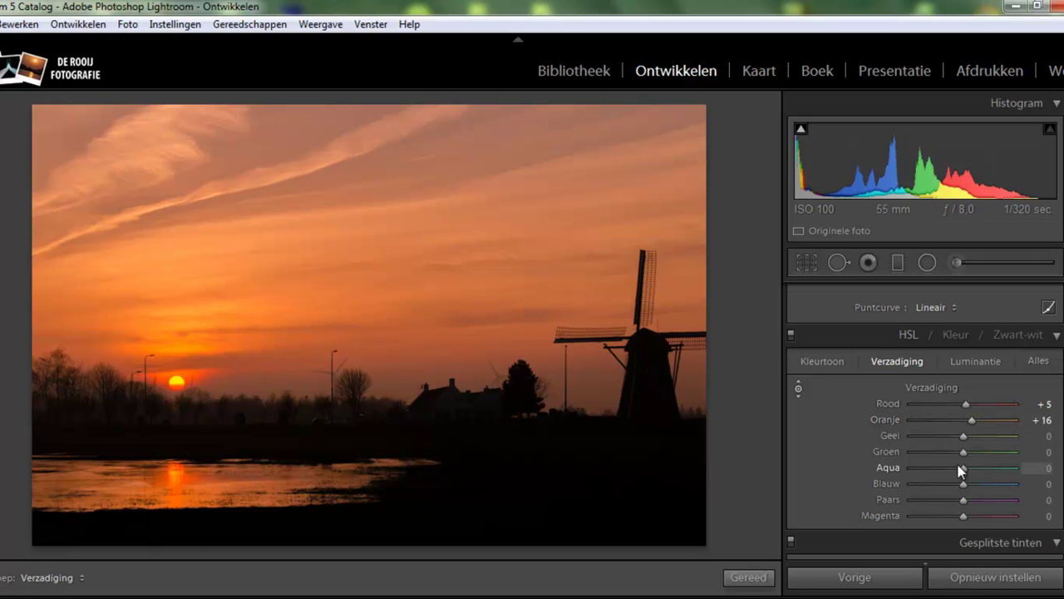
- Toggle the HSL adjustments to compare the photo with and without them, leaving them switched off
left_click(790, 335)
left_click(791, 336)
left_click(791, 335)
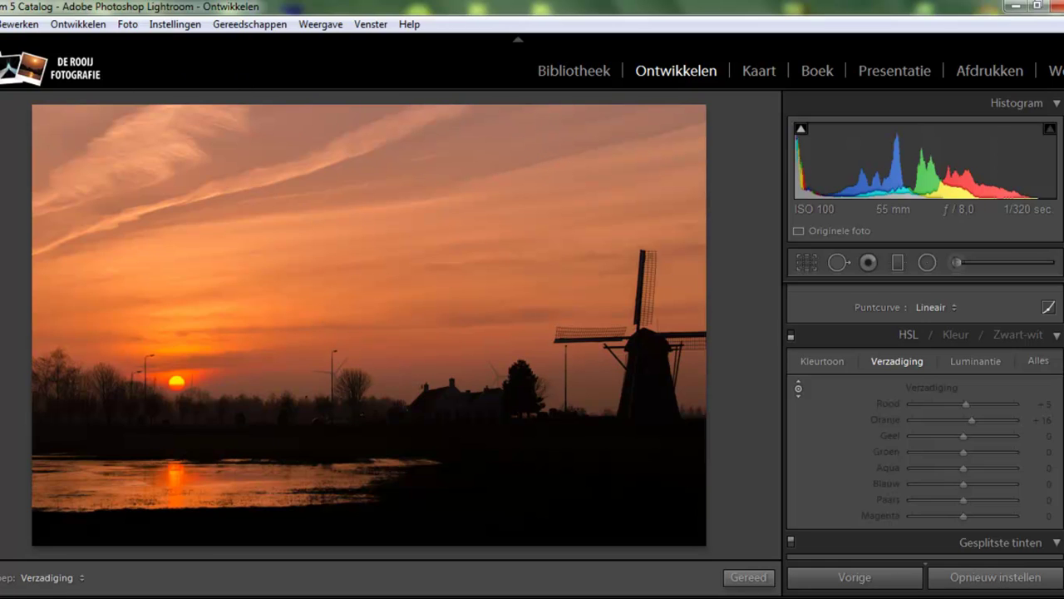
- Draw a slanted graduated filter over the upper sky with exposure 0, temperature -43 and tint 11
scroll(923, 416, "up", 5)
left_click(899, 263)
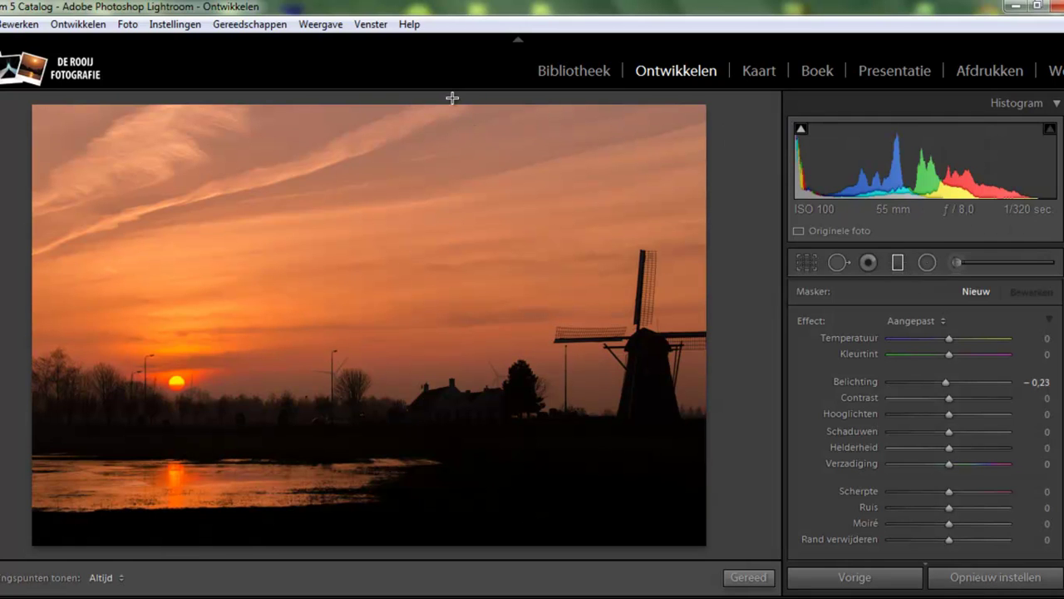
left_click_drag(452, 98, 480, 289)
double_click(945, 382)
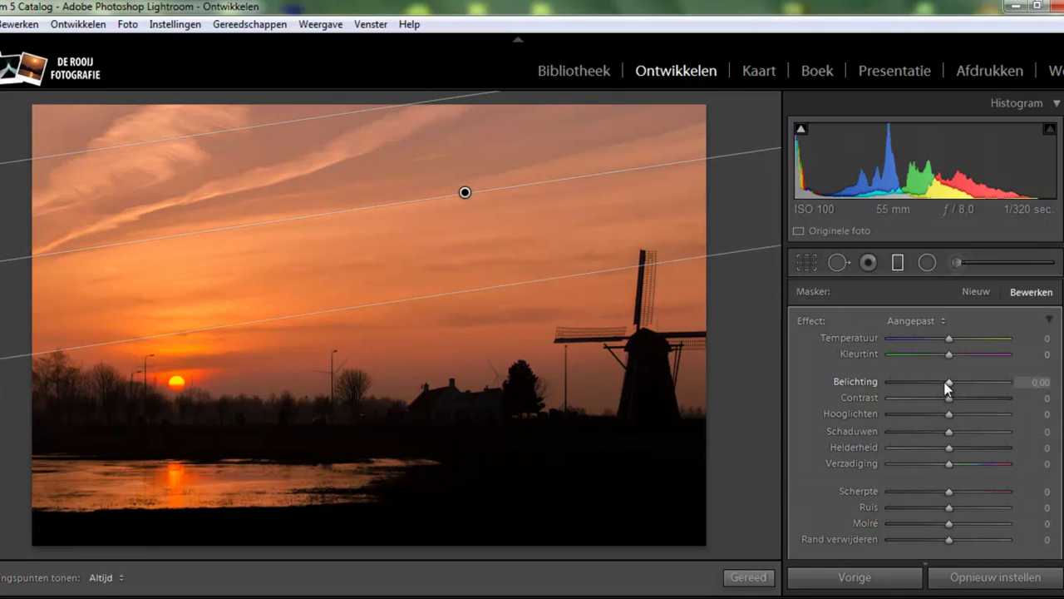
left_click_drag(951, 341, 927, 345)
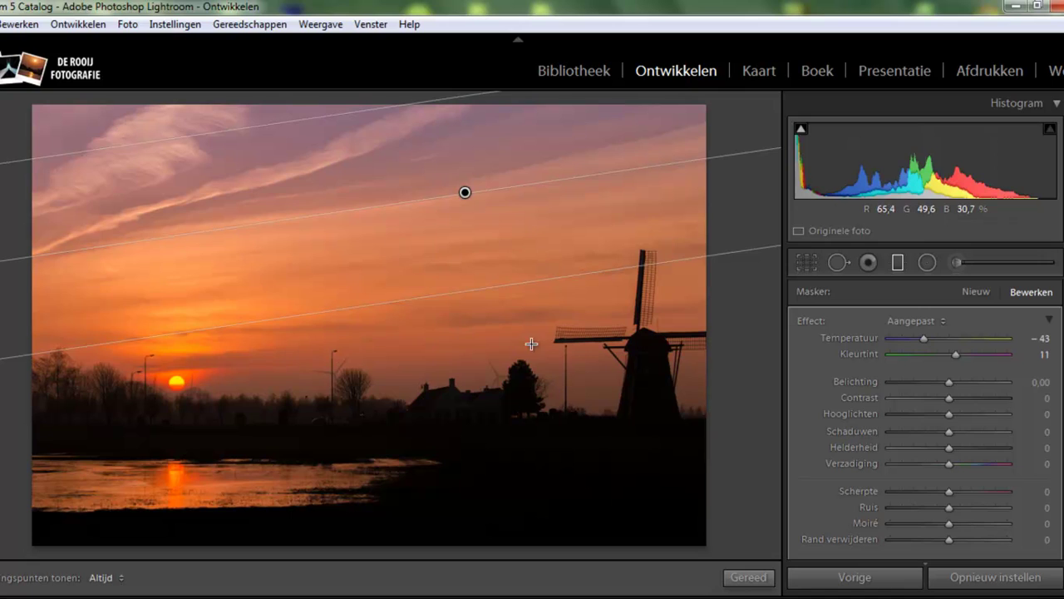
left_click(747, 577)
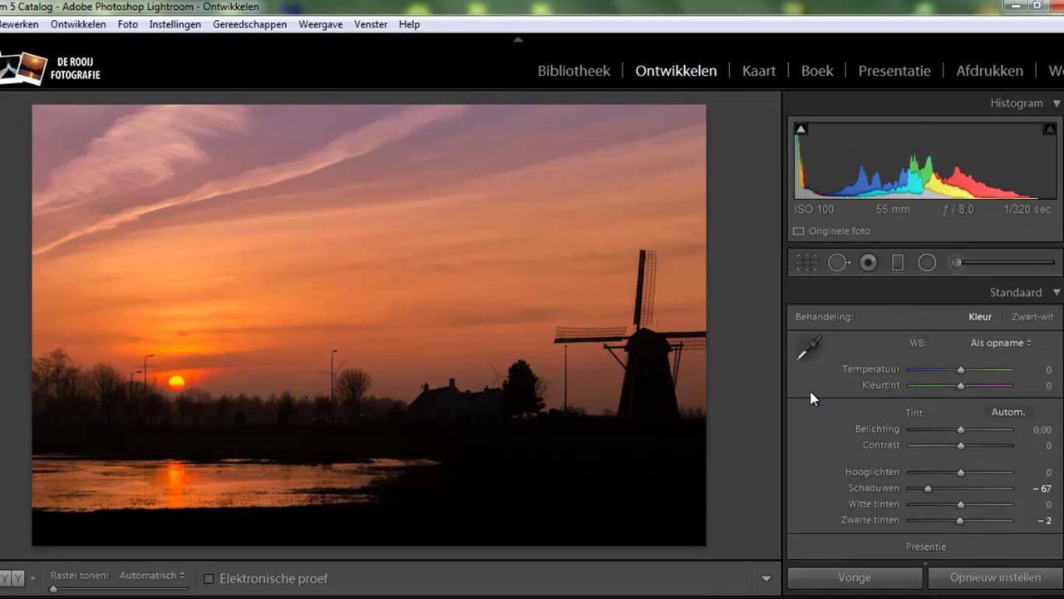
- Delete the graduated filter from the sky and close the filter tool
left_click(897, 262)
left_click(466, 193)
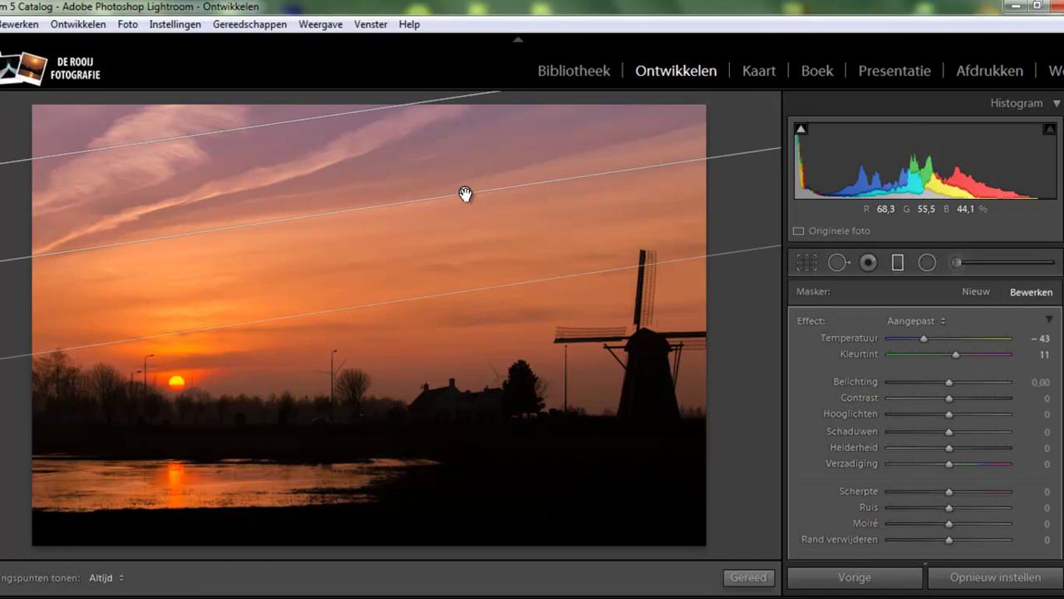
key("Delete")
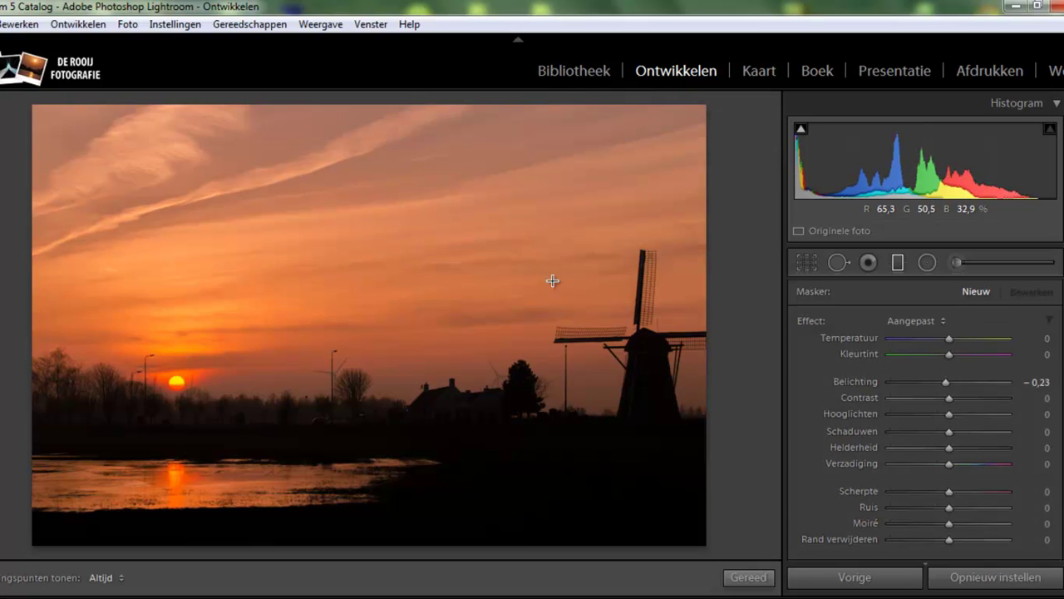
left_click(755, 577)
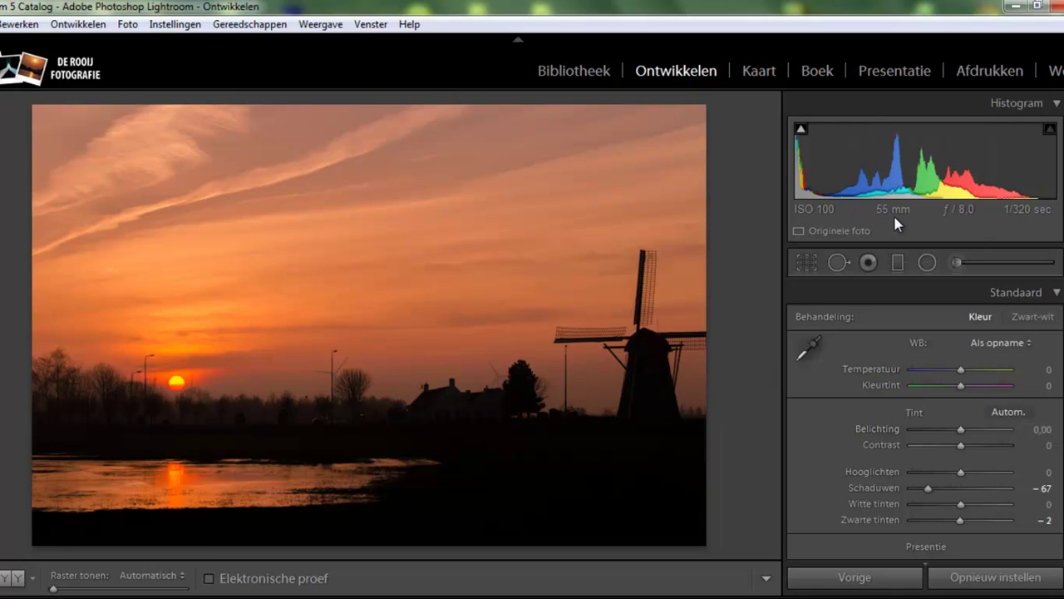
- Examine the photo's capture metadata in the Library module, including exposure, ISO, camera and lens, and return to Develop
key("e")
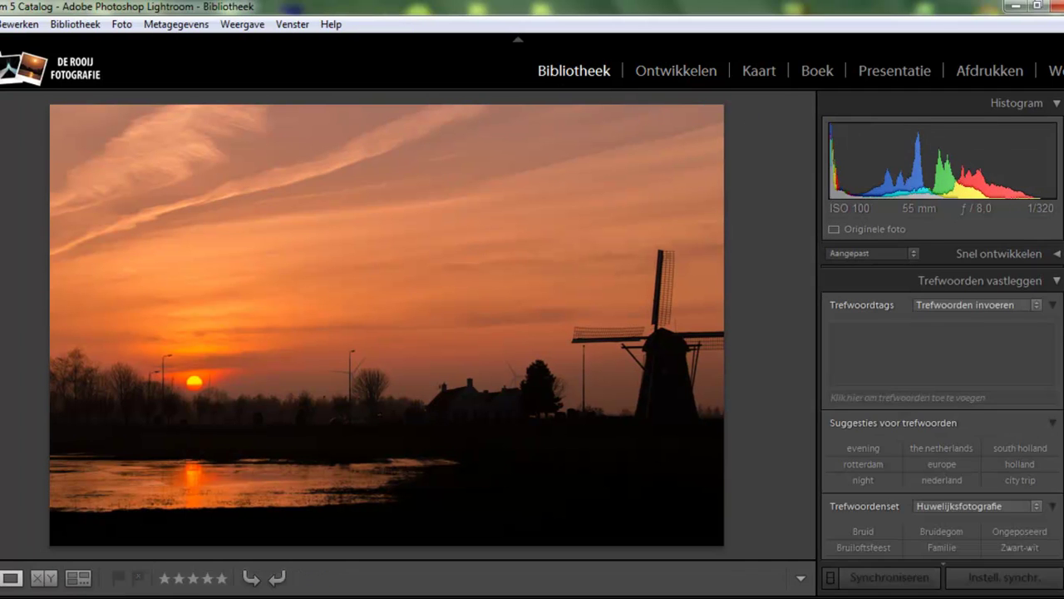
scroll(942, 402, "down", 10)
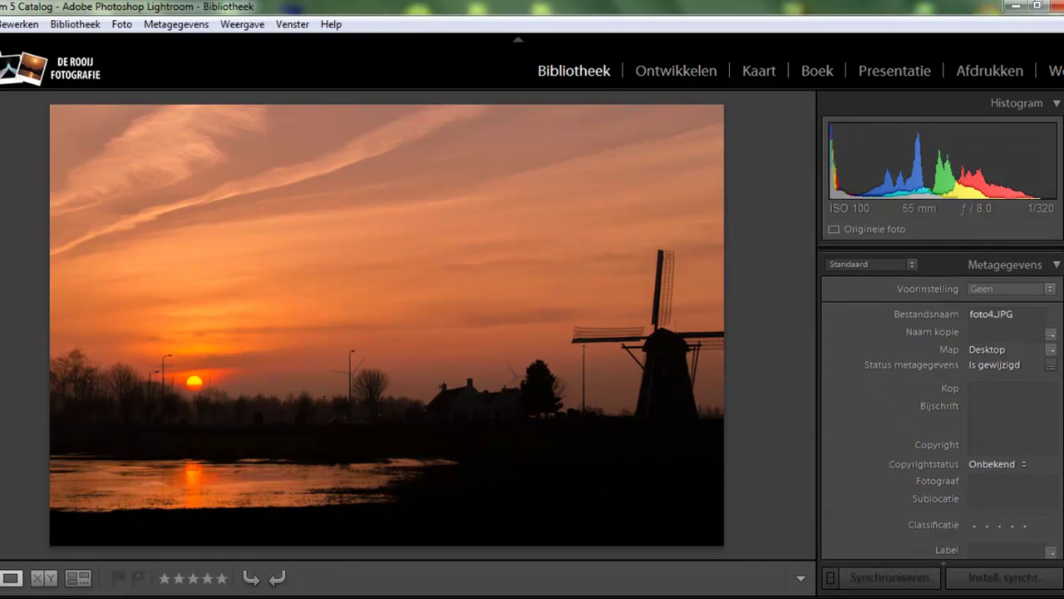
scroll(1062, 446, "down", 5)
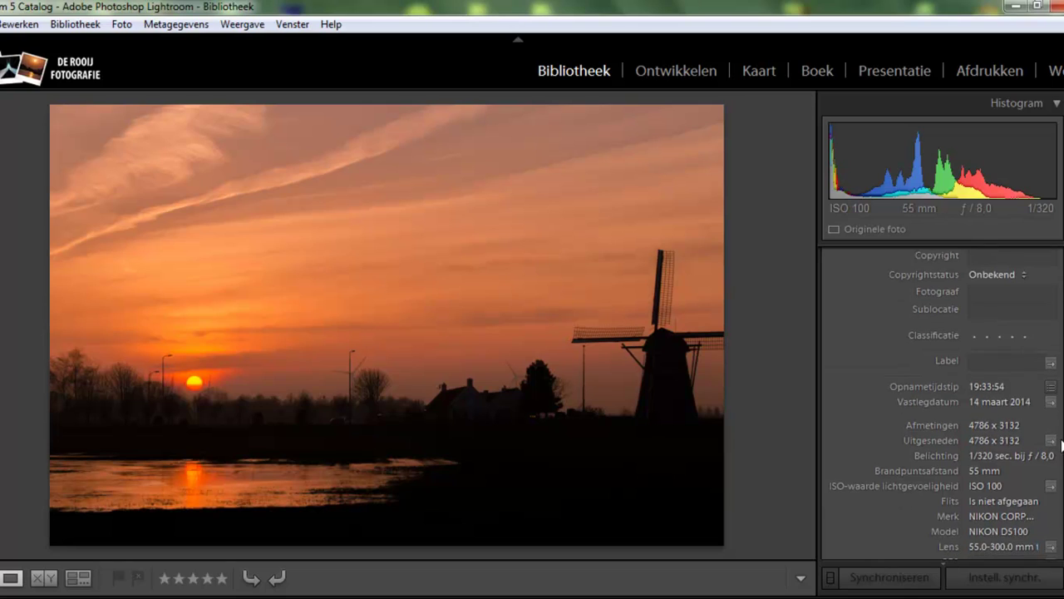
scroll(1062, 446, "down", 1)
scroll(1001, 532, "up", 1)
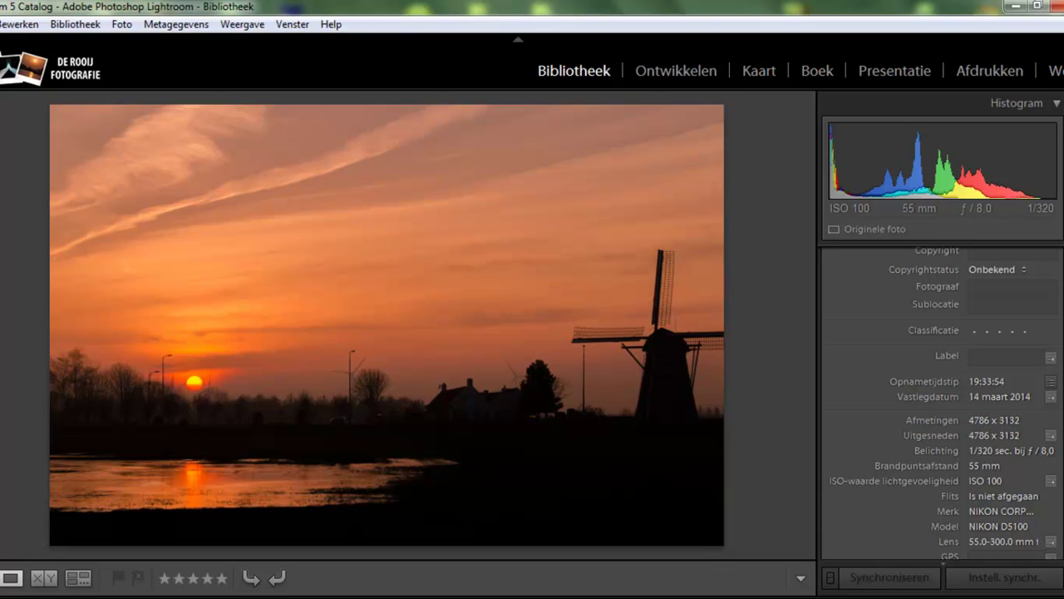
scroll(942, 399, "up", 8)
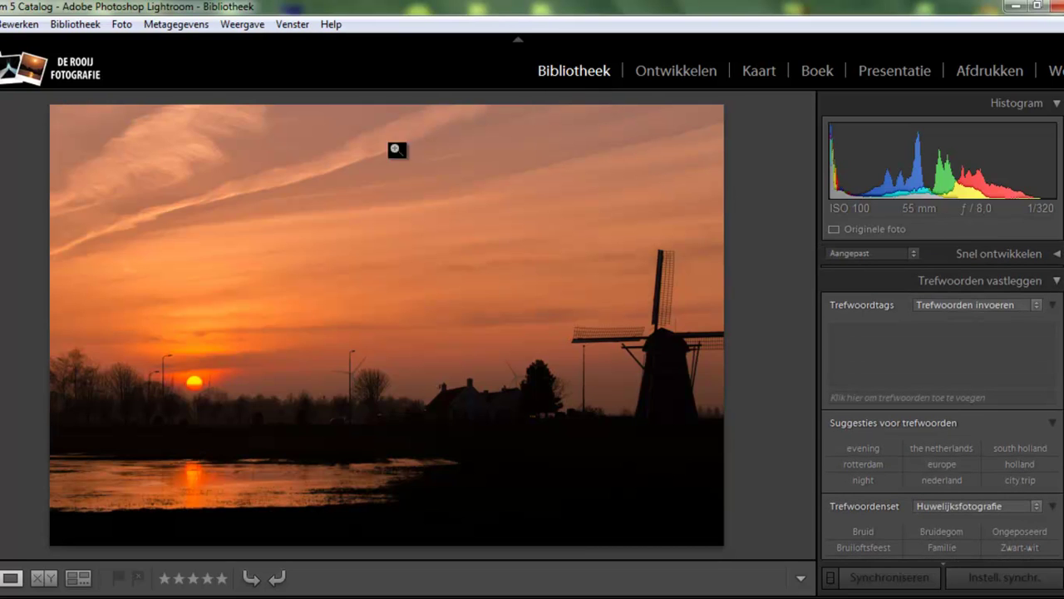
left_click(673, 72)
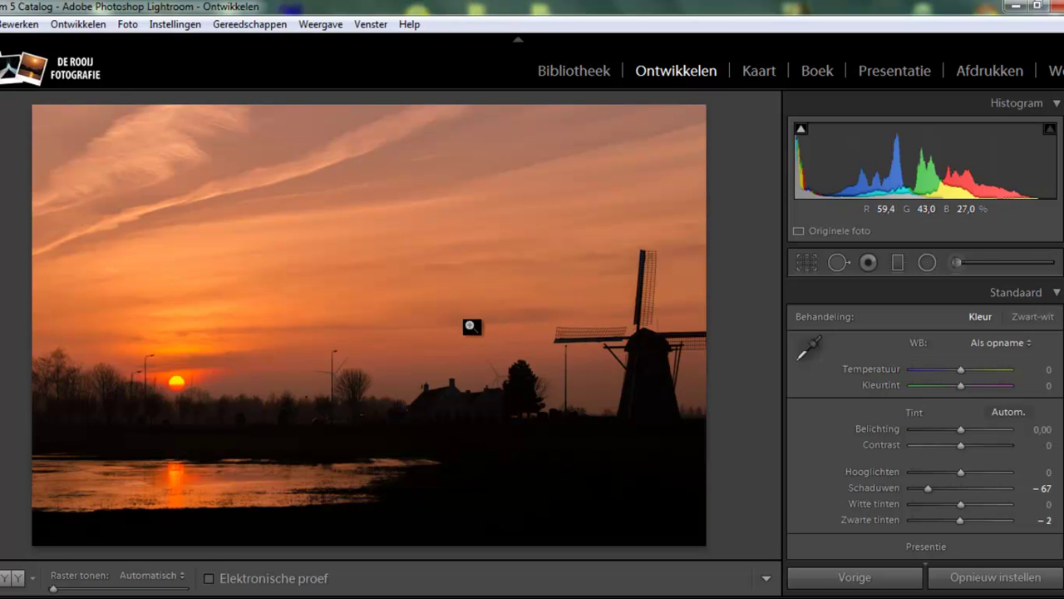
- Remove the two small dark specks in the sky with Spot Removal in Clone mode at size 17
left_click(466, 306)
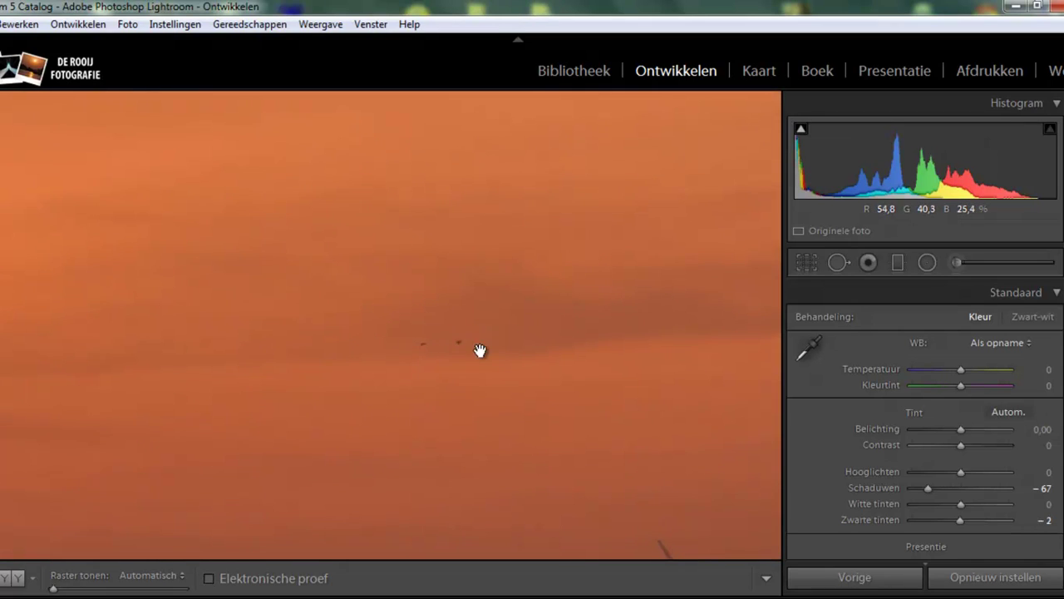
left_click_drag(294, 263, 216, 311)
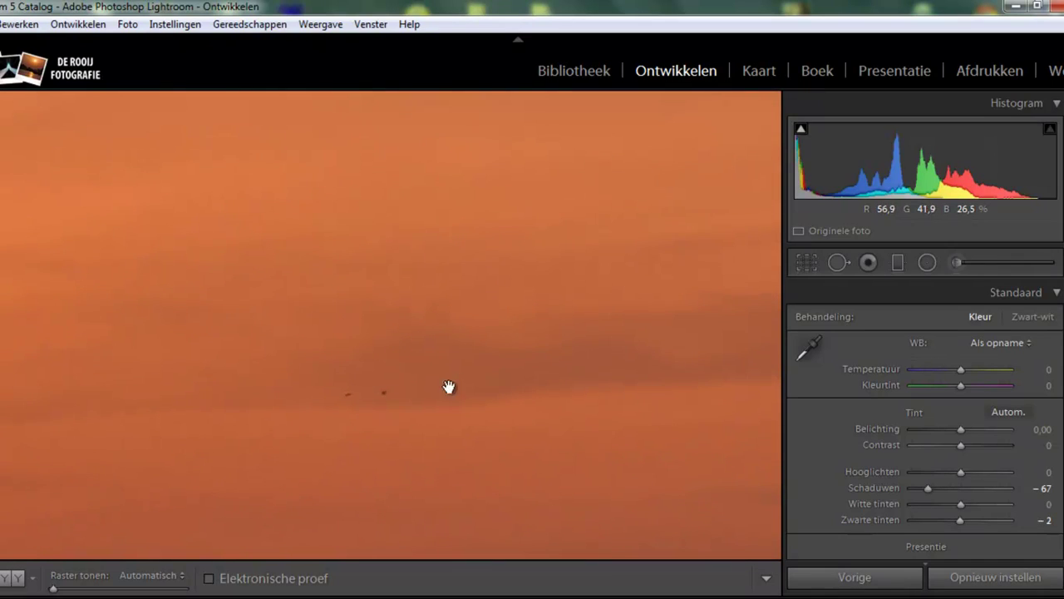
left_click(382, 394)
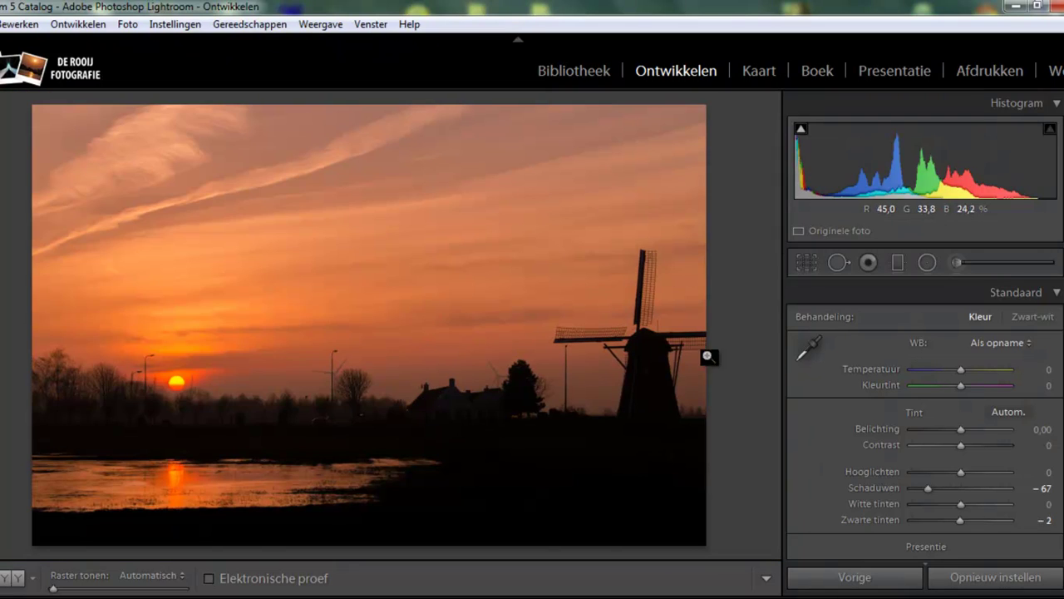
left_click(473, 332)
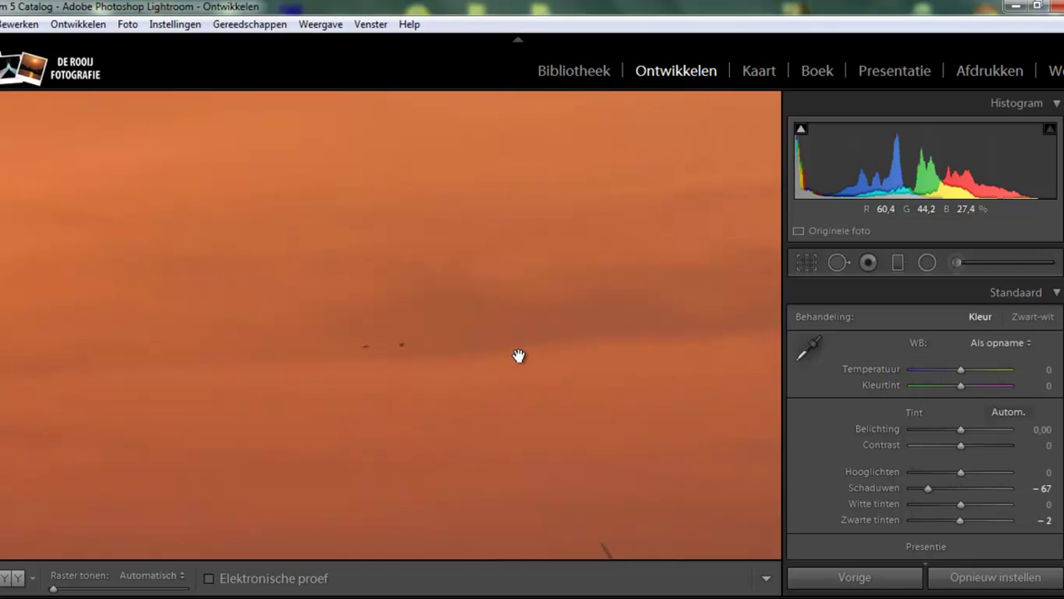
left_click(839, 264)
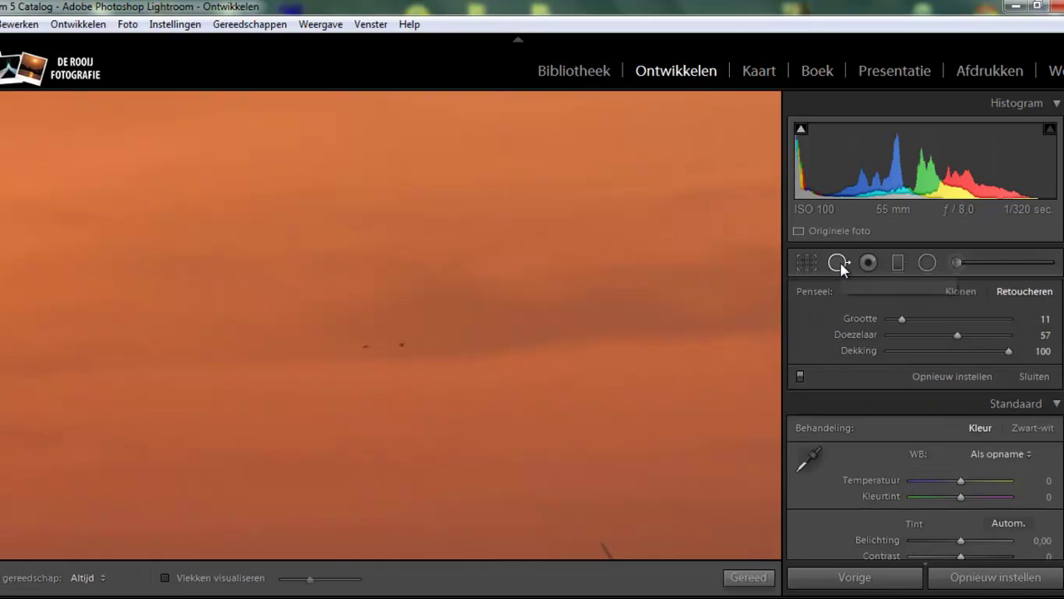
left_click(963, 293)
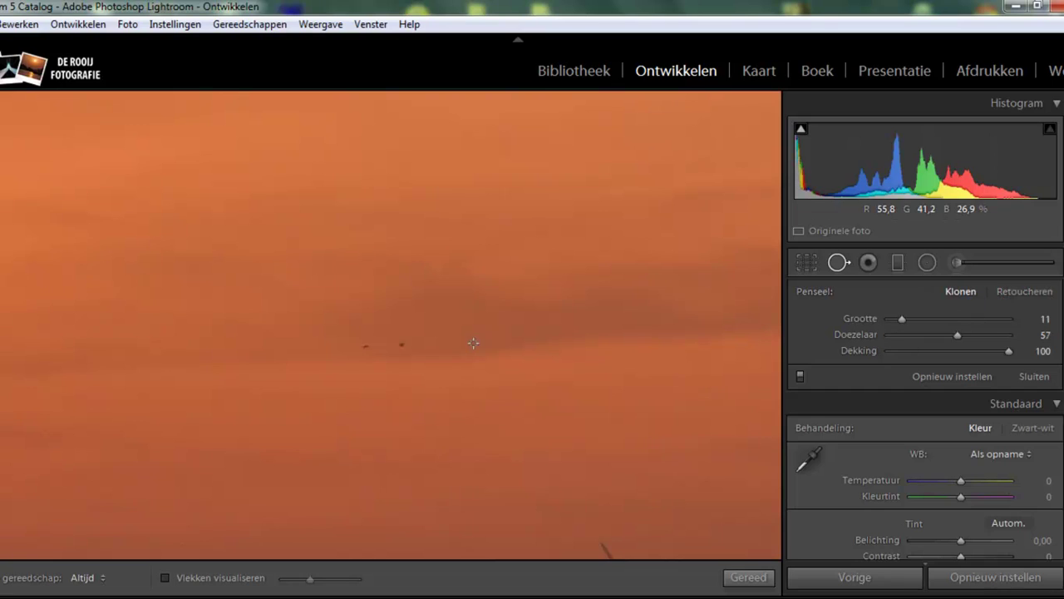
scroll(403, 353, "up", 3)
left_click(403, 346)
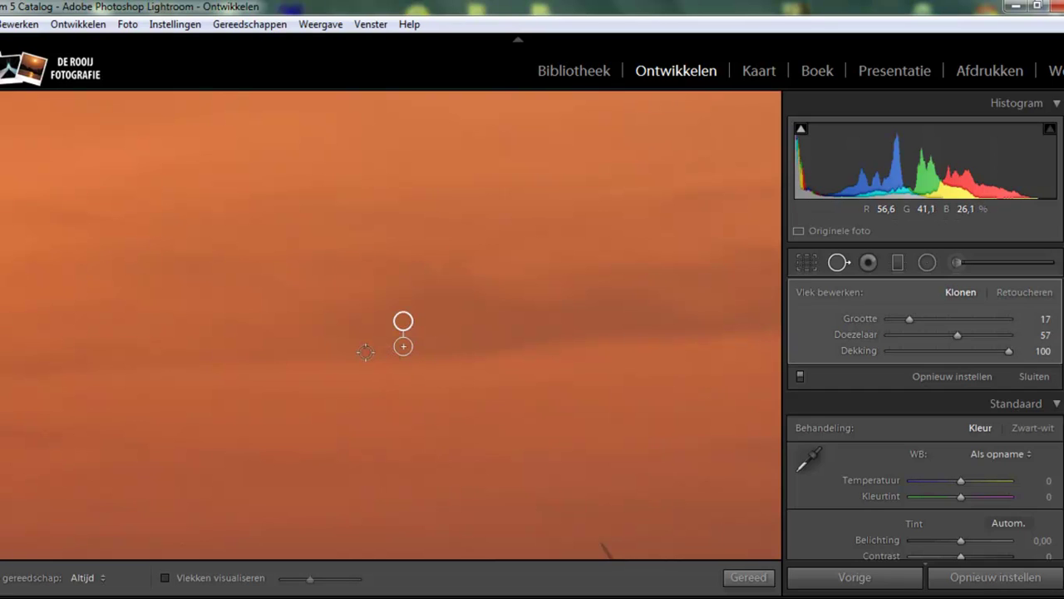
left_click(365, 346)
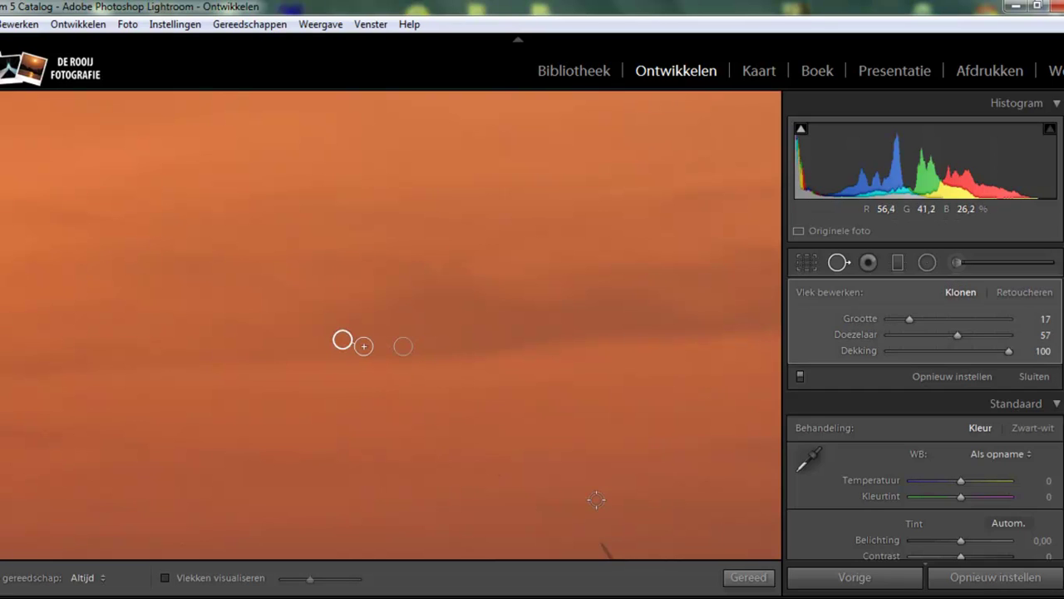
left_click(749, 577)
left_click(504, 323)
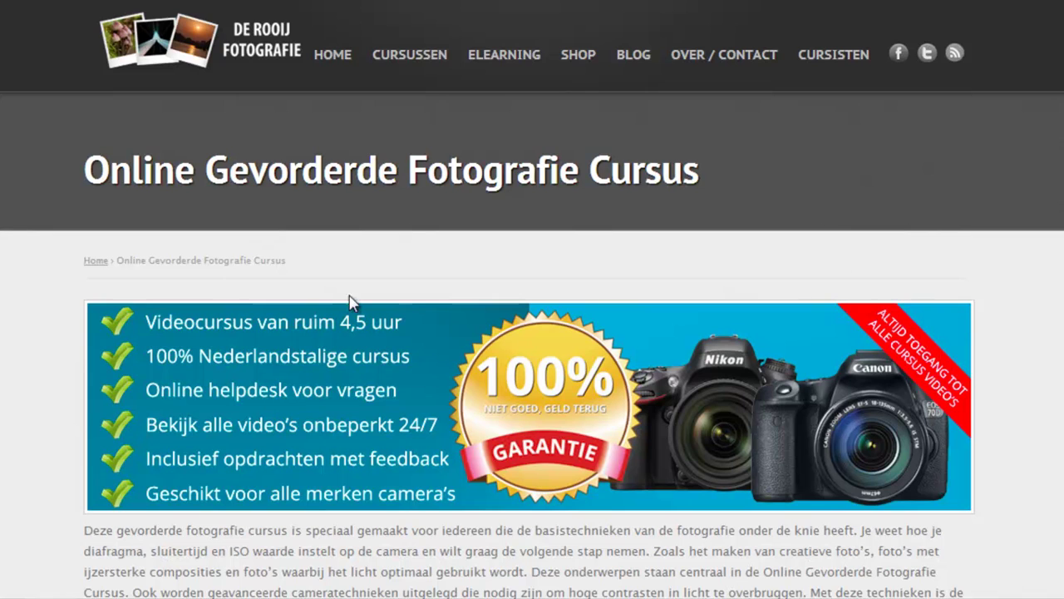
- Read through the Online Gevorderde Fotografie Cursus web page, from its benefits to the course contents
scroll(532, 300, "down", 4)
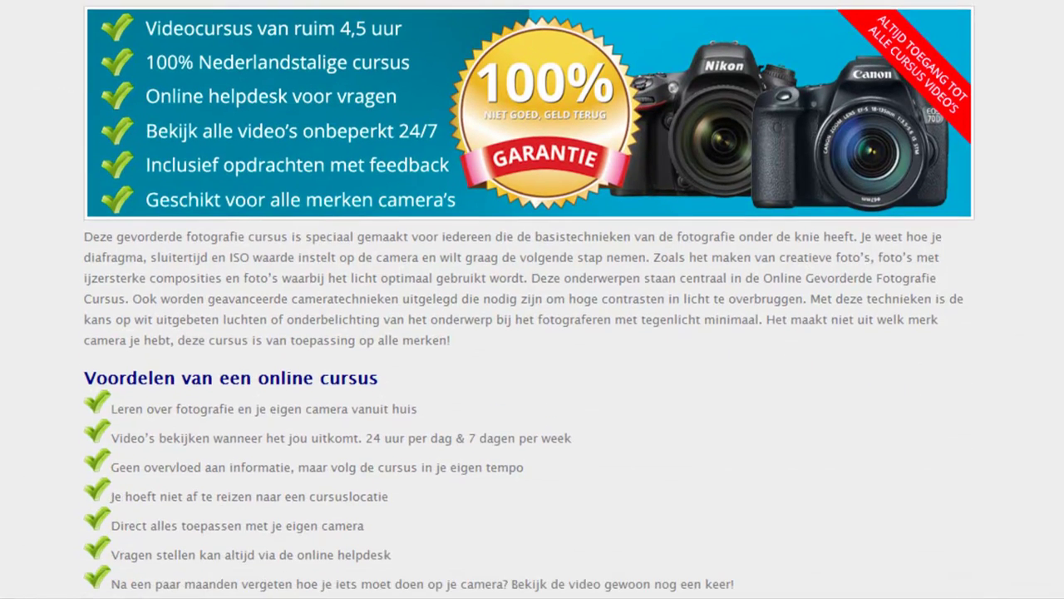
scroll(533, 300, "down", 4)
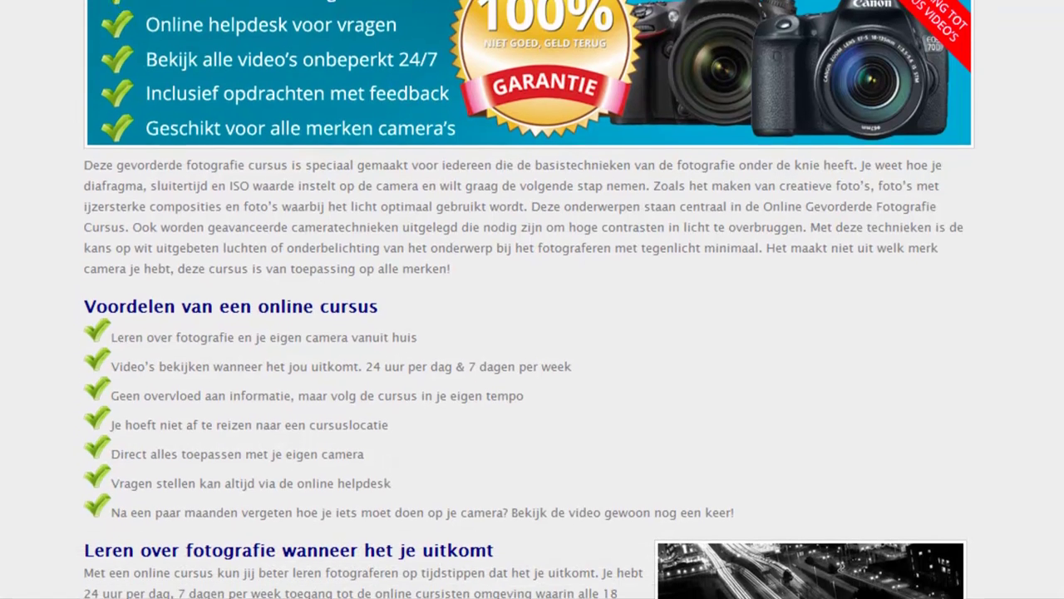
scroll(532, 299, "down", 3)
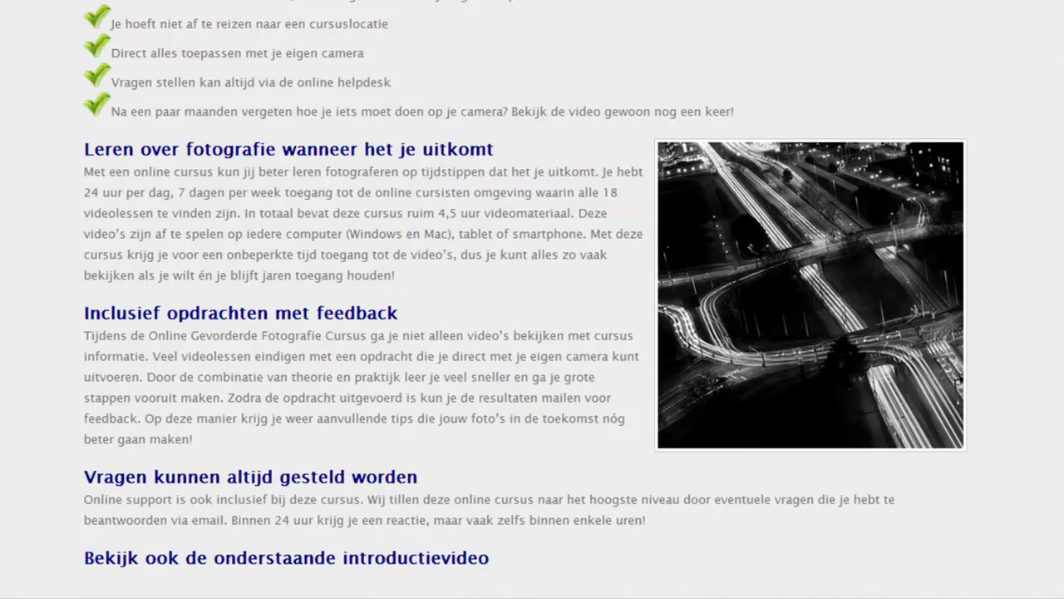
scroll(532, 299, "down", 2)
scroll(533, 299, "down", 1)
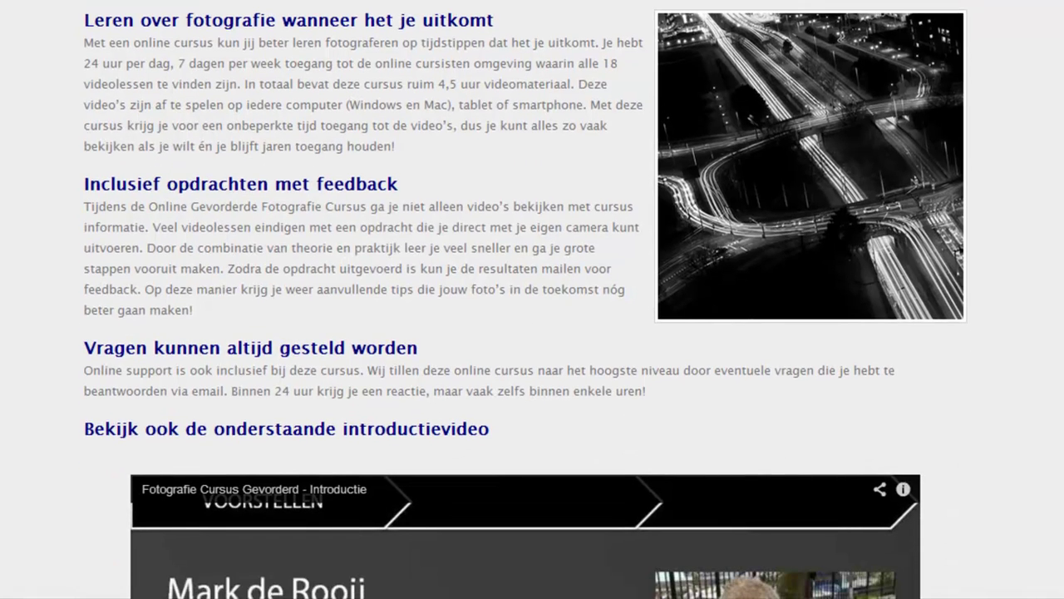
scroll(532, 299, "down", 1)
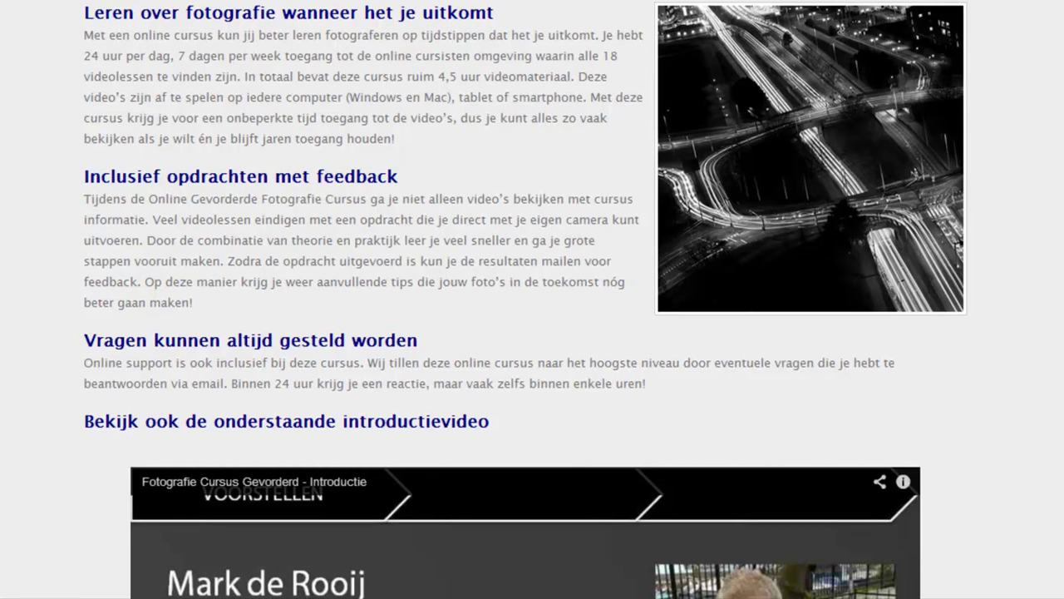
scroll(735, 363, "down", 6)
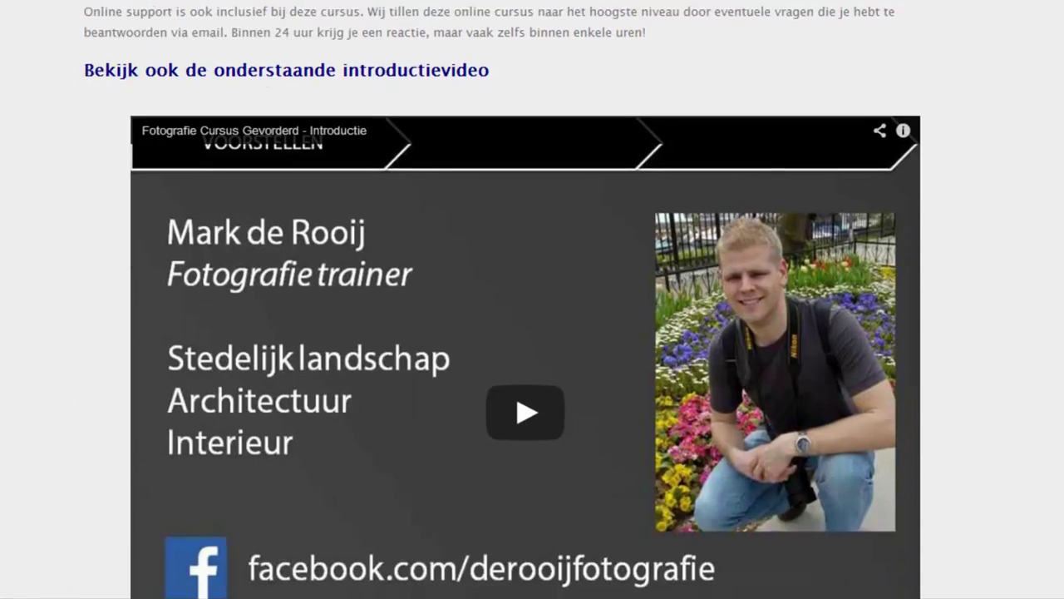
scroll(736, 364, "down", 7)
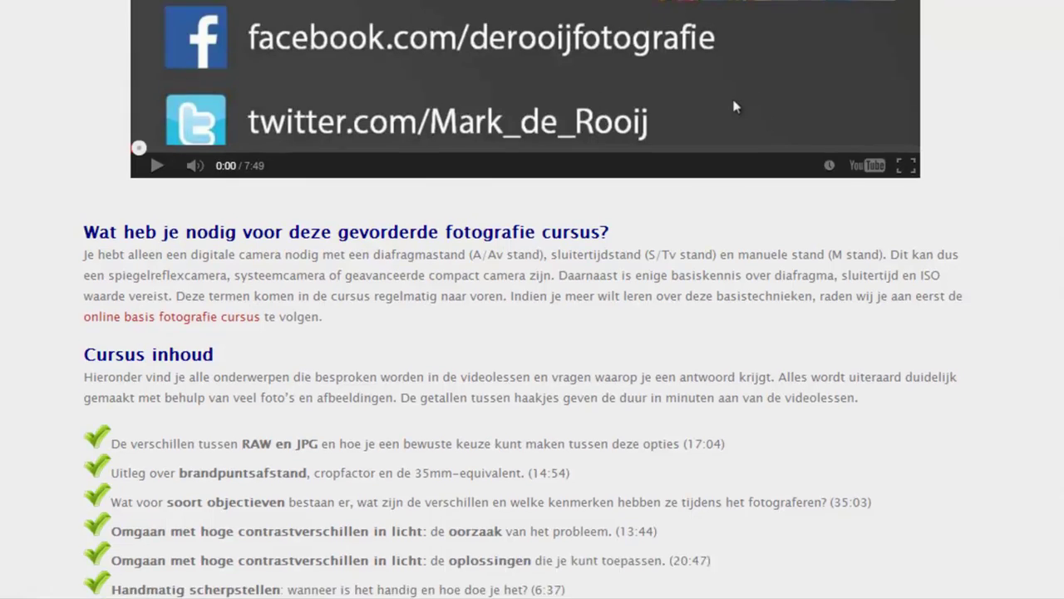
- Read the rest of the advanced photography course page, covering the lesson topics, money-back guarantee, student review, price and registration form
scroll(523, 300, "down", 1)
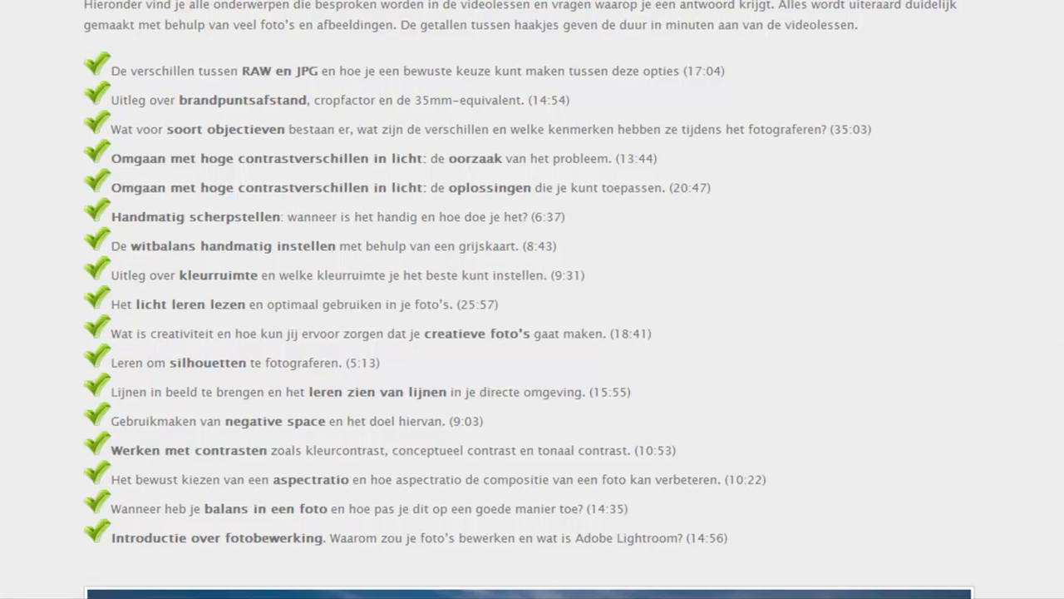
scroll(530, 299, "down", 9)
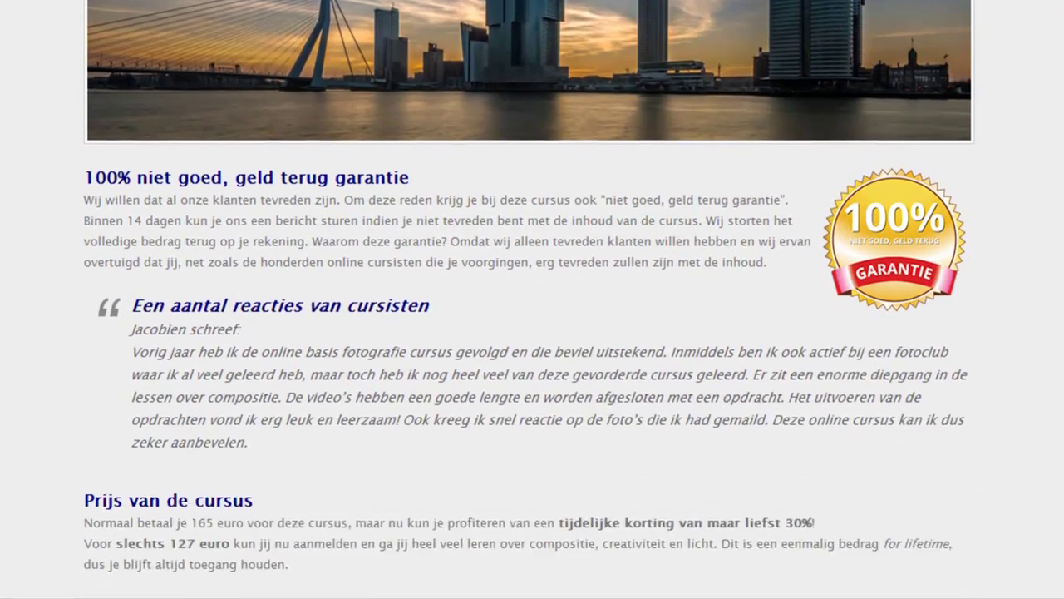
scroll(875, 413, "down", 2)
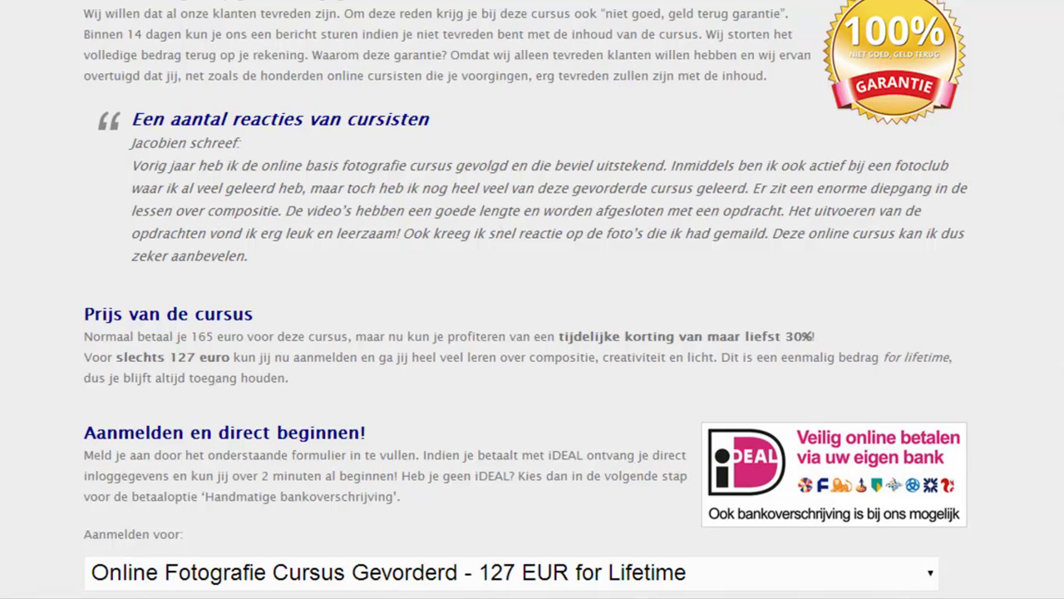
scroll(532, 300, "down", 3)
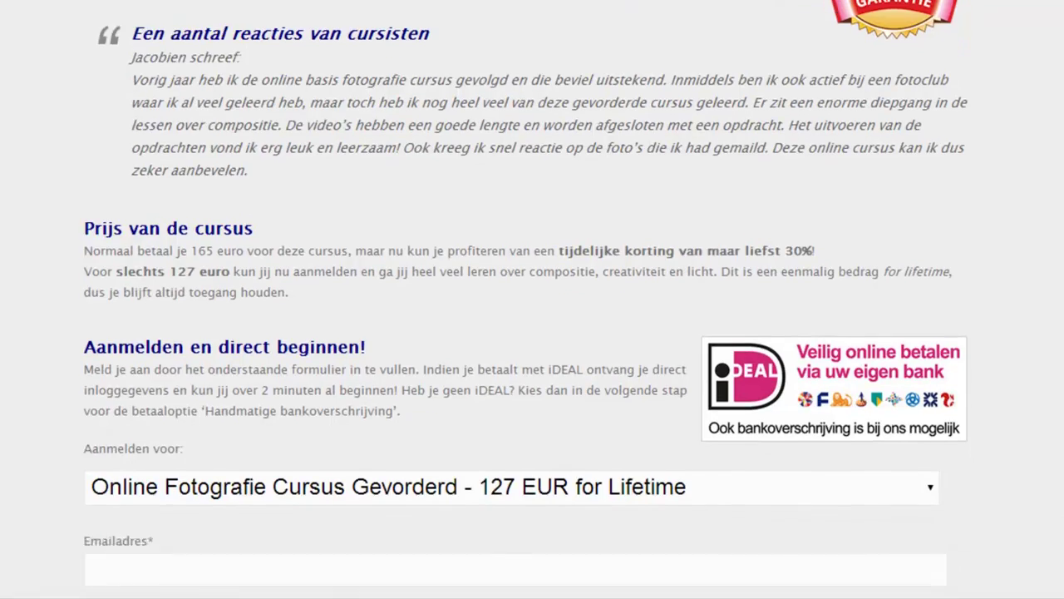
- Look over the range of online courses offered in the site's eLearning section, including the Adobe Lightroom courses
scroll(533, 300, "up", 15)
scroll(533, 300, "up", 3)
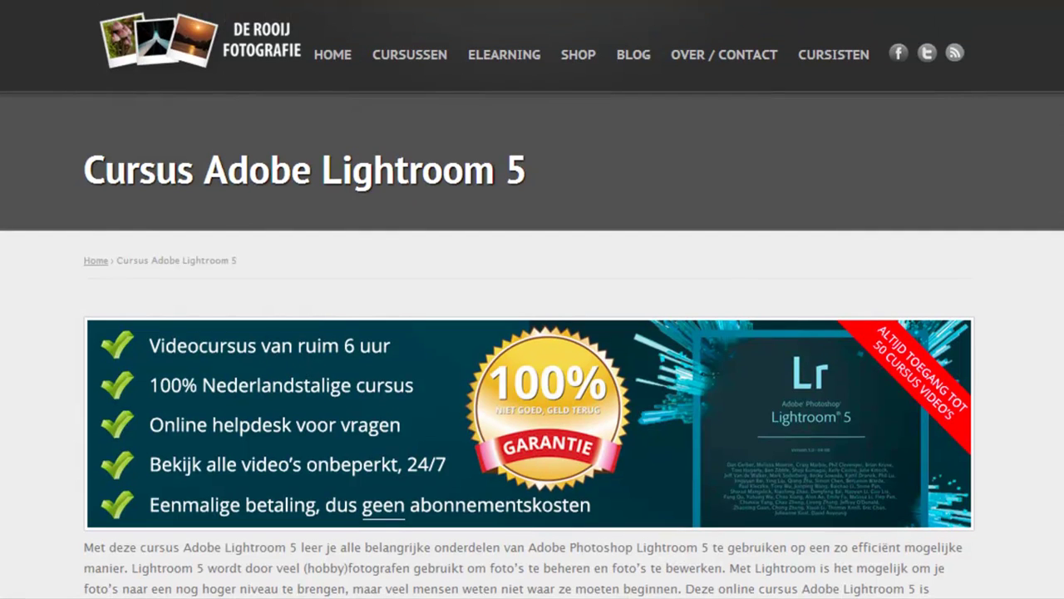
mouse_move(501, 64)
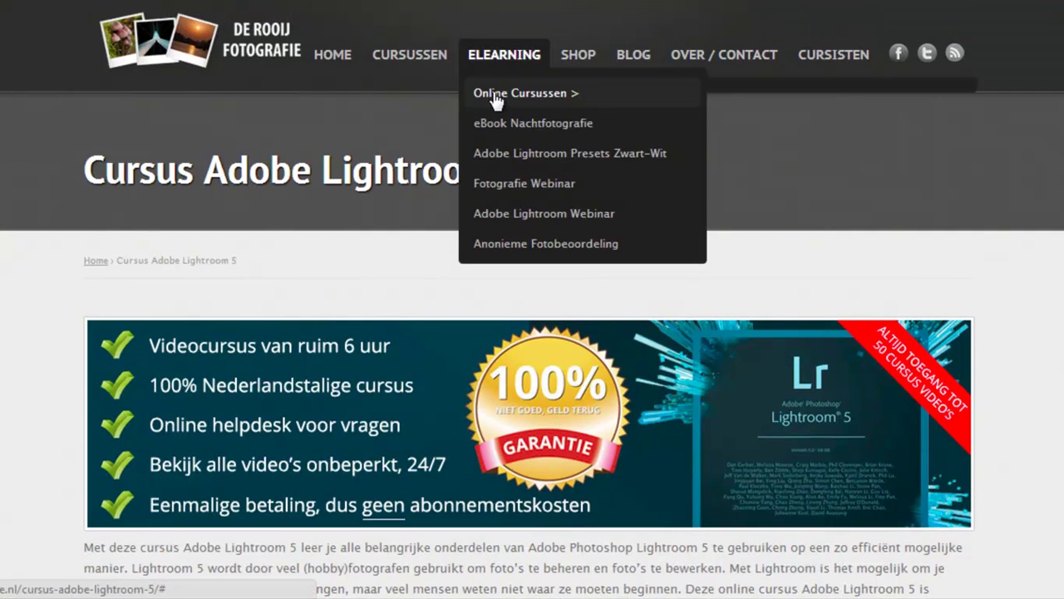
mouse_move(498, 98)
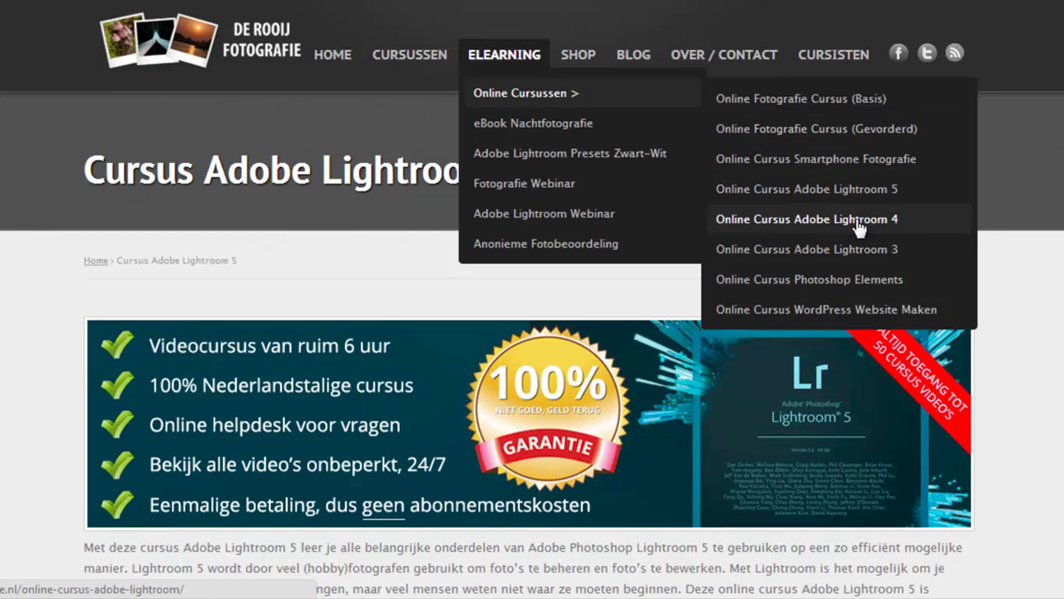